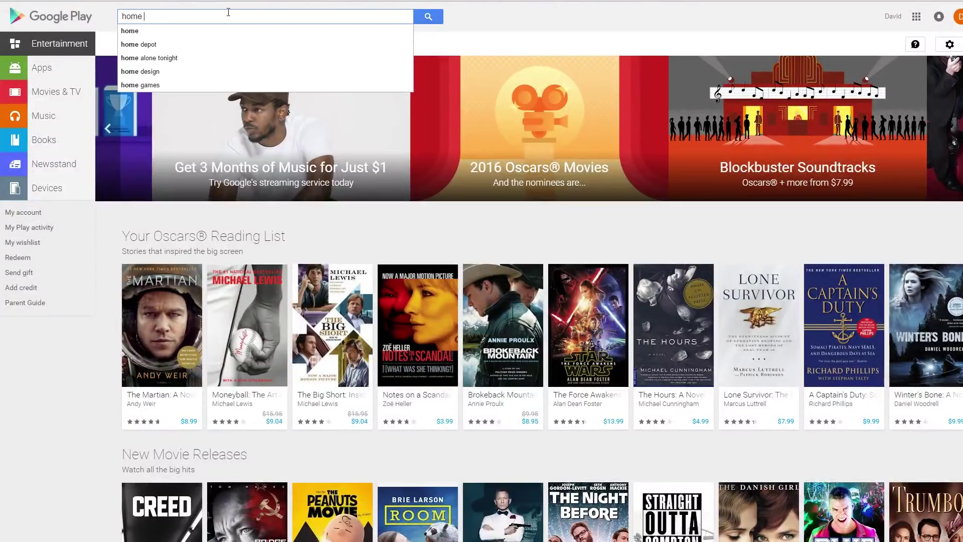
text(mirro)
Open the Home Mirror app from 'home mirror' results, then choose Clear colour for TAP Plastics 2-way mirrored acrylic
key(Return)
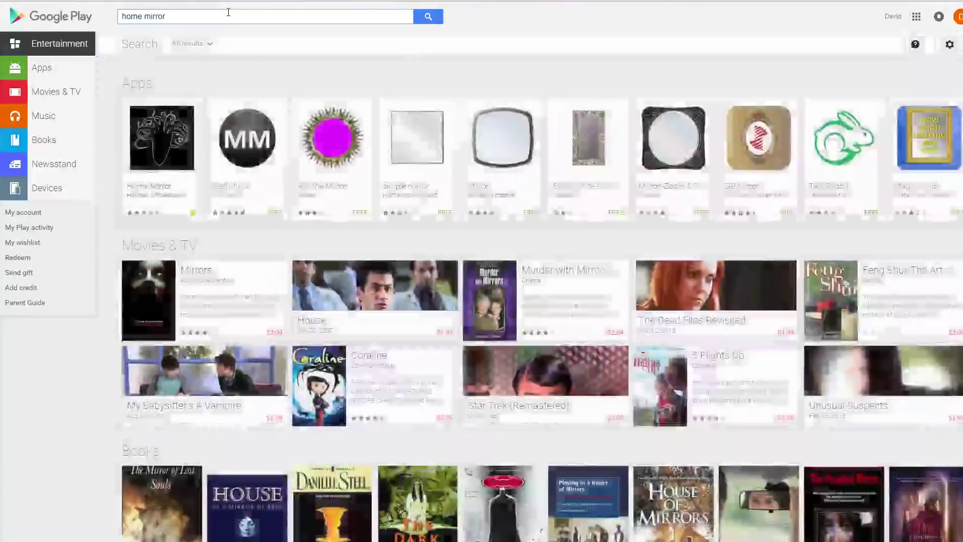
click(165, 128)
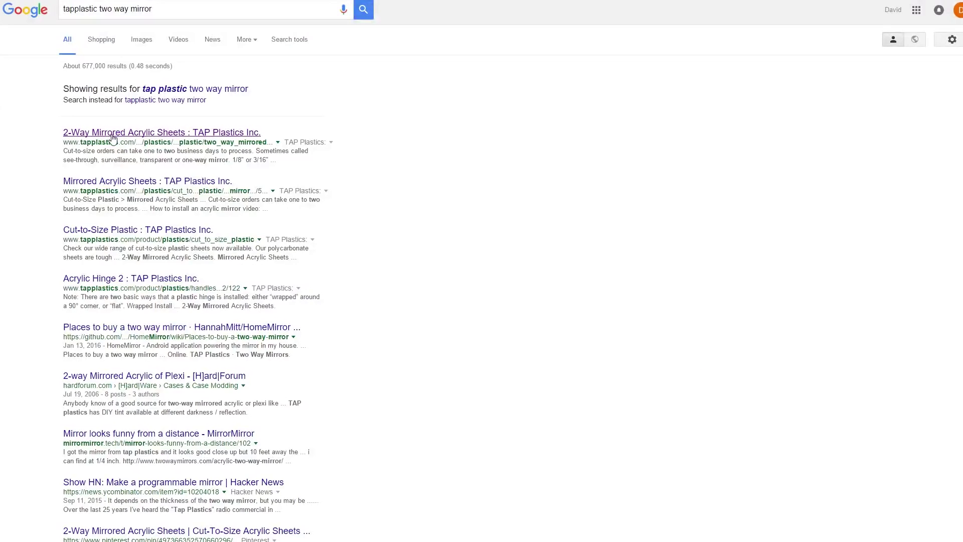
click(662, 104)
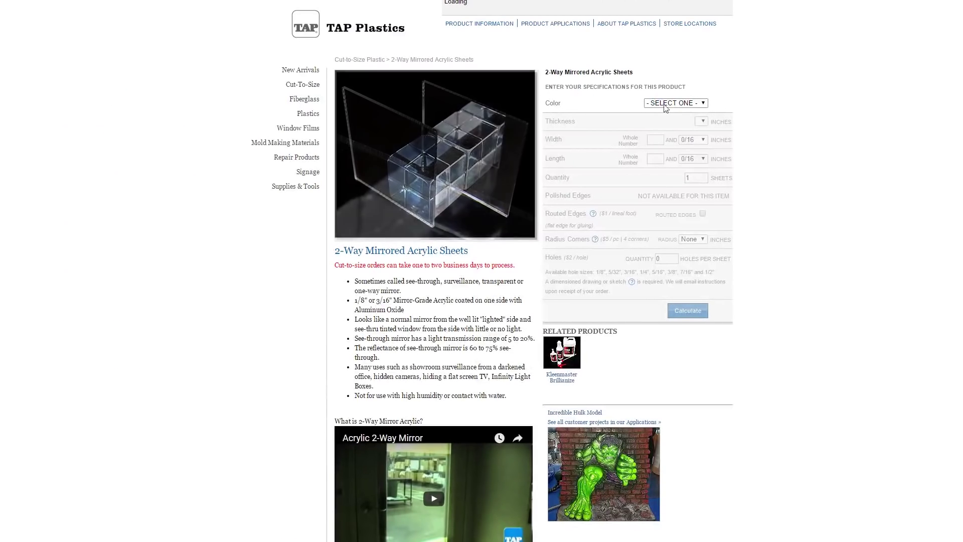
click(672, 119)
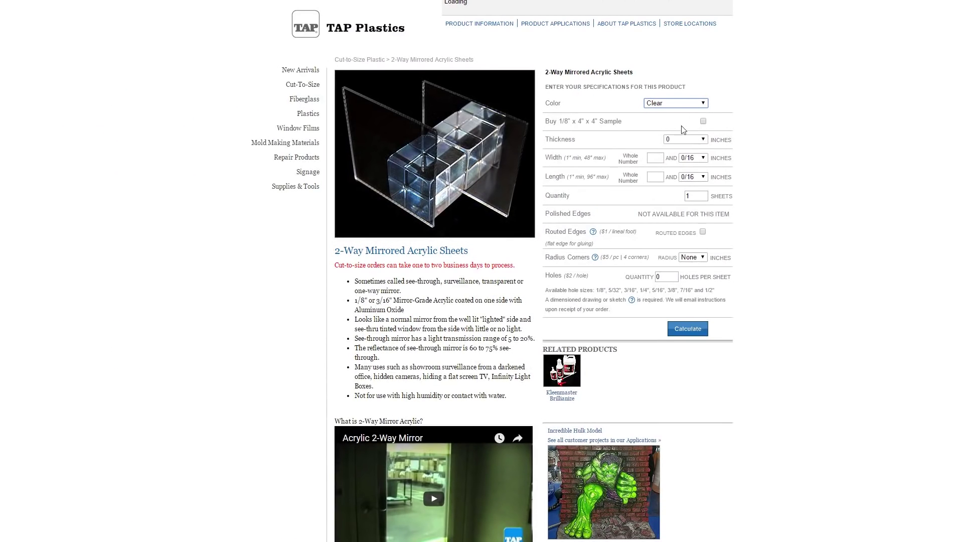